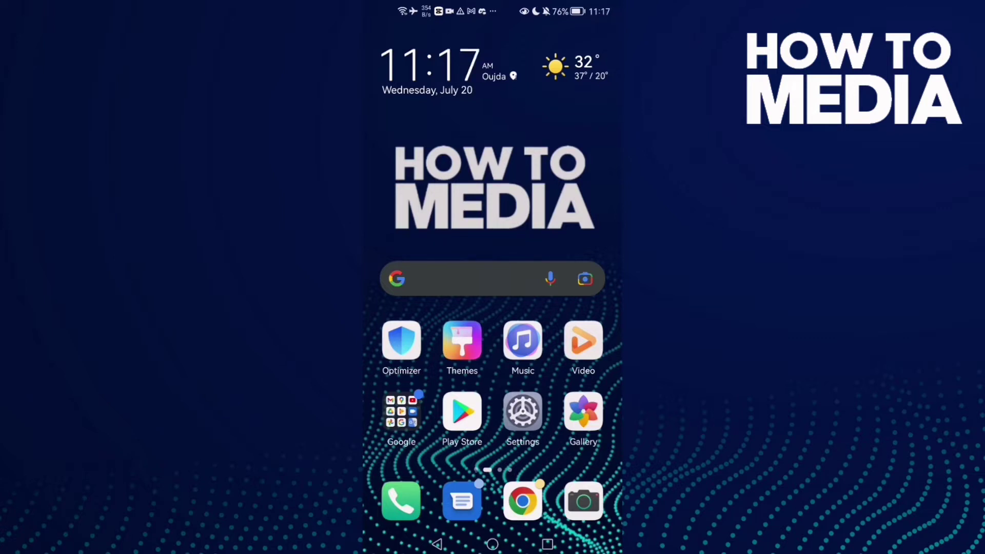
- Launch TikTok from the home screen and open the profile page's three-line menu
drag(570, 346, 416, 347)
click(403, 56)
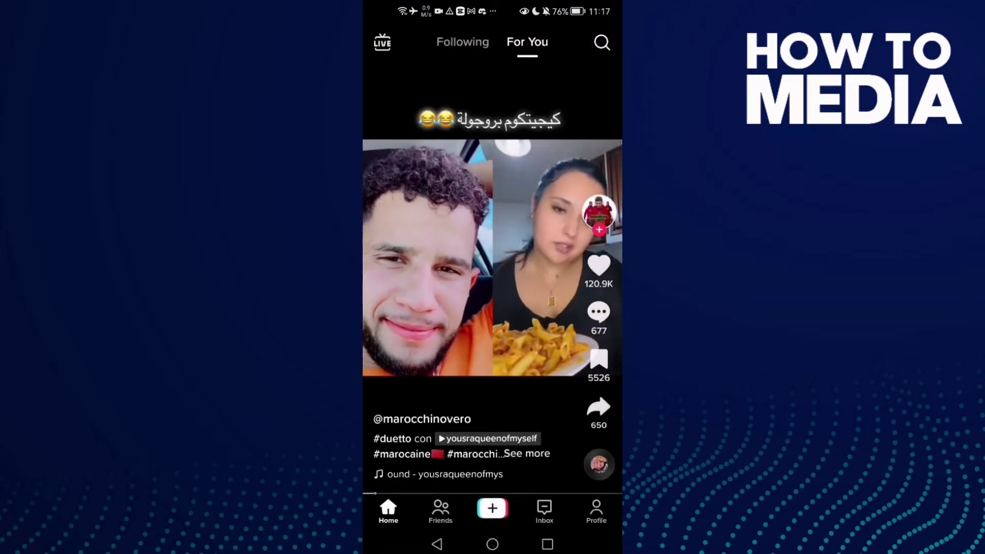
click(596, 511)
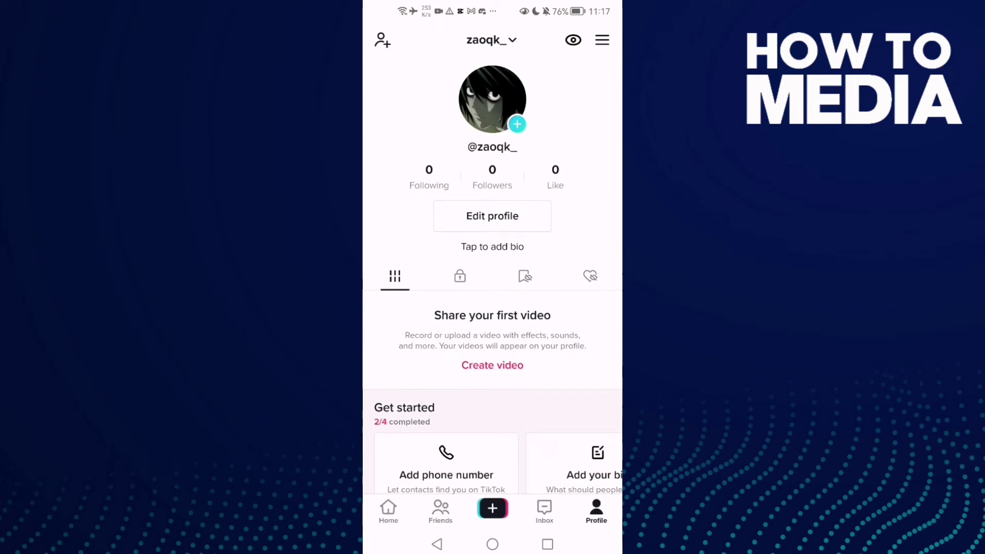
click(601, 39)
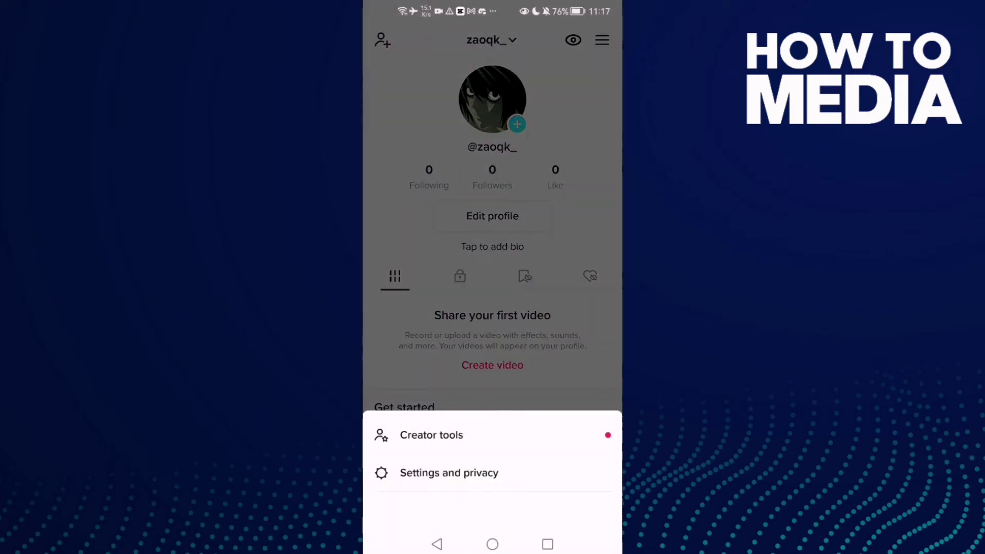
- Go through Settings and privacy into the Data Saver page under Cache & Cellular Data
click(448, 472)
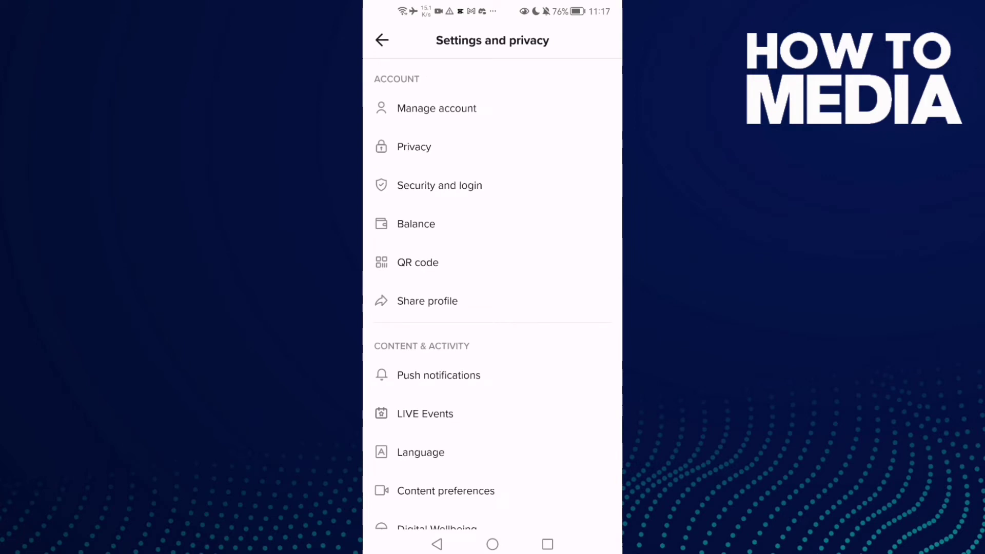
scroll(577, 103, down, 5)
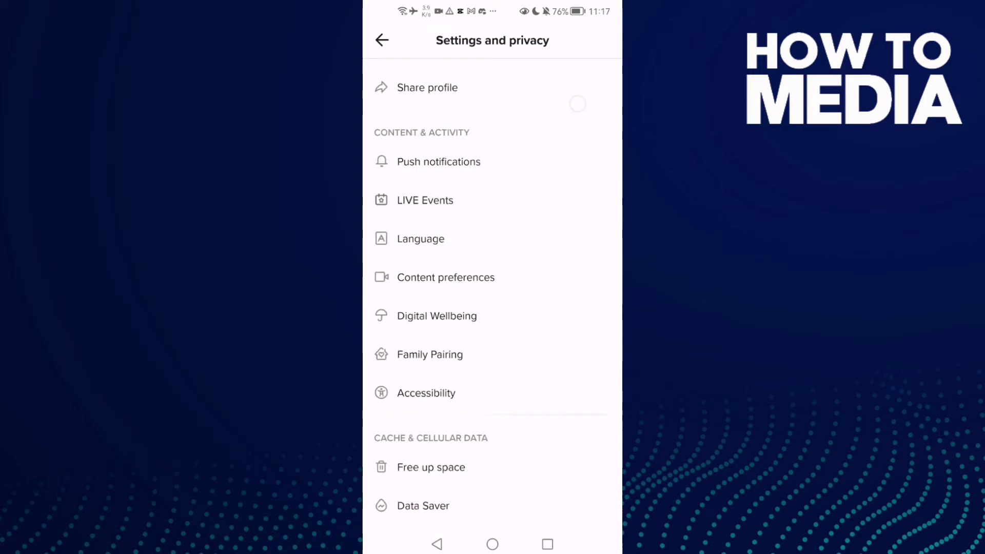
scroll(570, 101, down, 2)
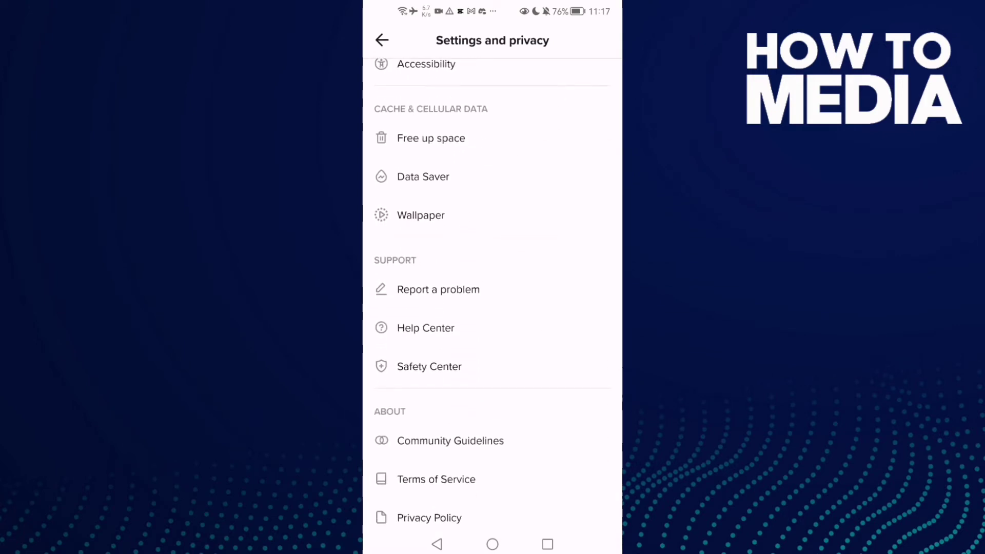
scroll(490, 178, down, 2)
click(518, 137)
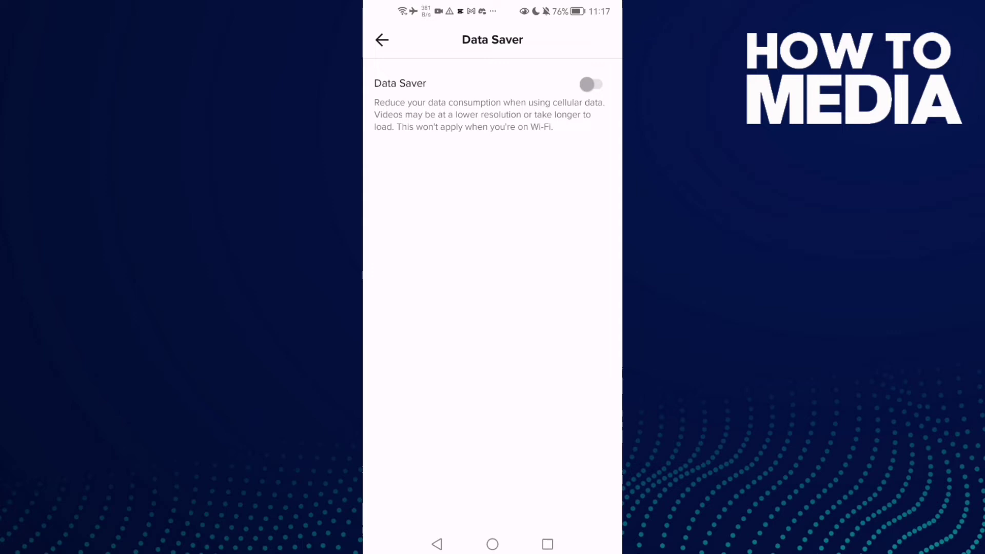
- Switch the Data Saver toggle on and go back to Settings and privacy
click(590, 74)
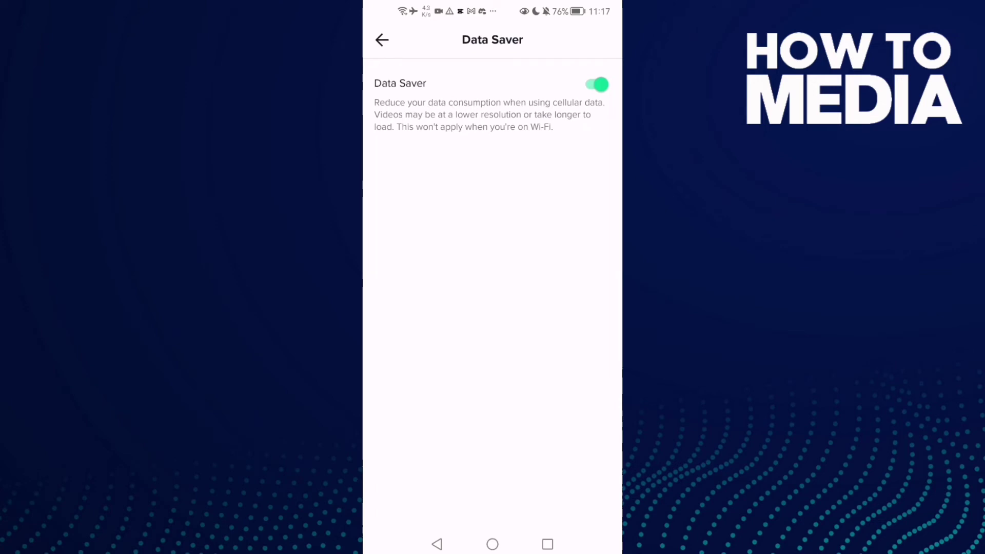
click(436, 544)
scroll(593, 324, up, 4)
scroll(599, 374, up, 8)
scroll(600, 374, up, 3)
- Leave TikTok for the Android home screen with the clock, weather and app grid
click(492, 544)
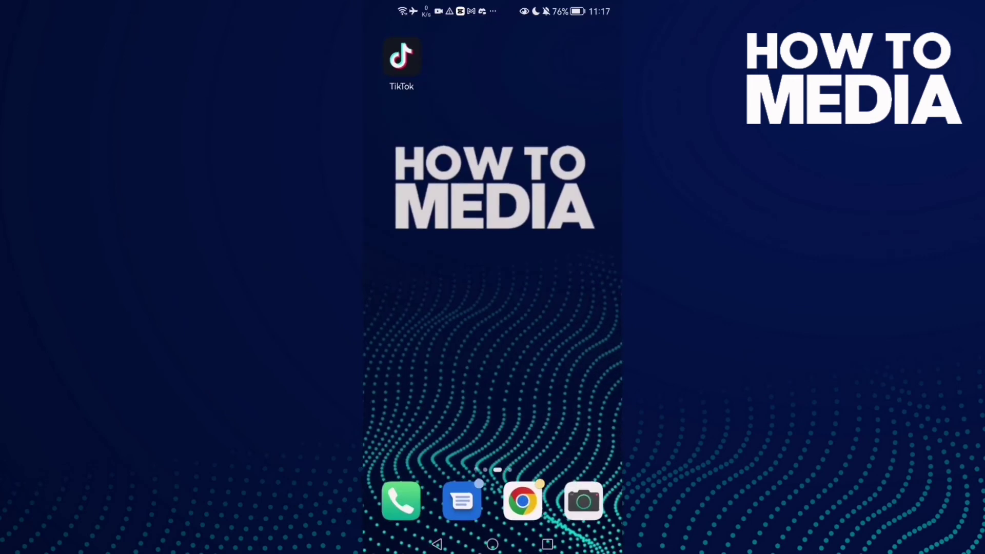